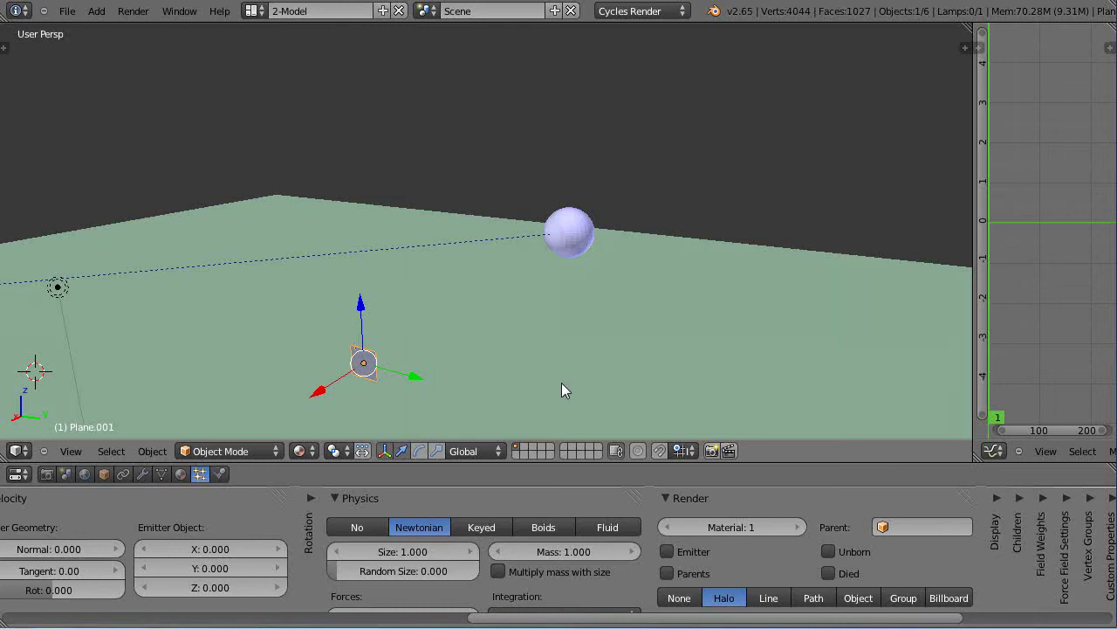
Orbit the viewport to inspect the emitter, sphere and floor from several angles
{"action": "mouse_move", "coordinate": [562, 383]}
{"action": "middle_mouse_down"}
{"action": "mouse_move", "coordinate": [484, 366]}
{"action": "mouse_move", "coordinate": [499, 357]}
{"action": "mouse_move", "coordinate": [507, 368]}
{"action": "middle_mouse_up"}
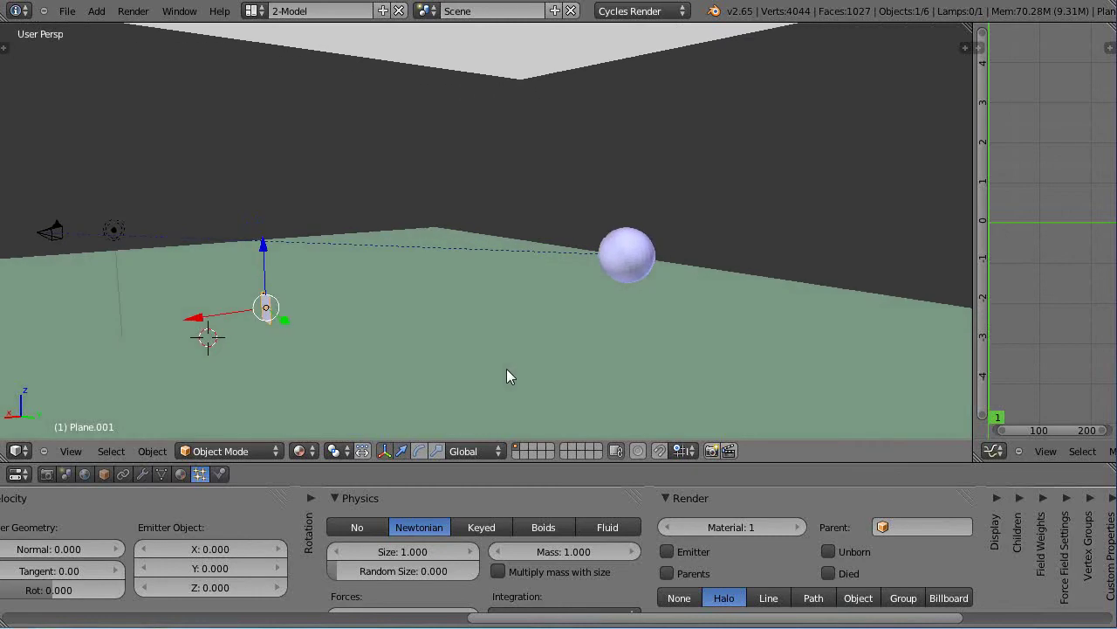
{"action": "mouse_move", "coordinate": [434, 317]}
{"action": "middle_mouse_down"}
{"action": "mouse_move", "coordinate": [439, 339]}
{"action": "mouse_move", "coordinate": [409, 325]}
{"action": "middle_mouse_up"}
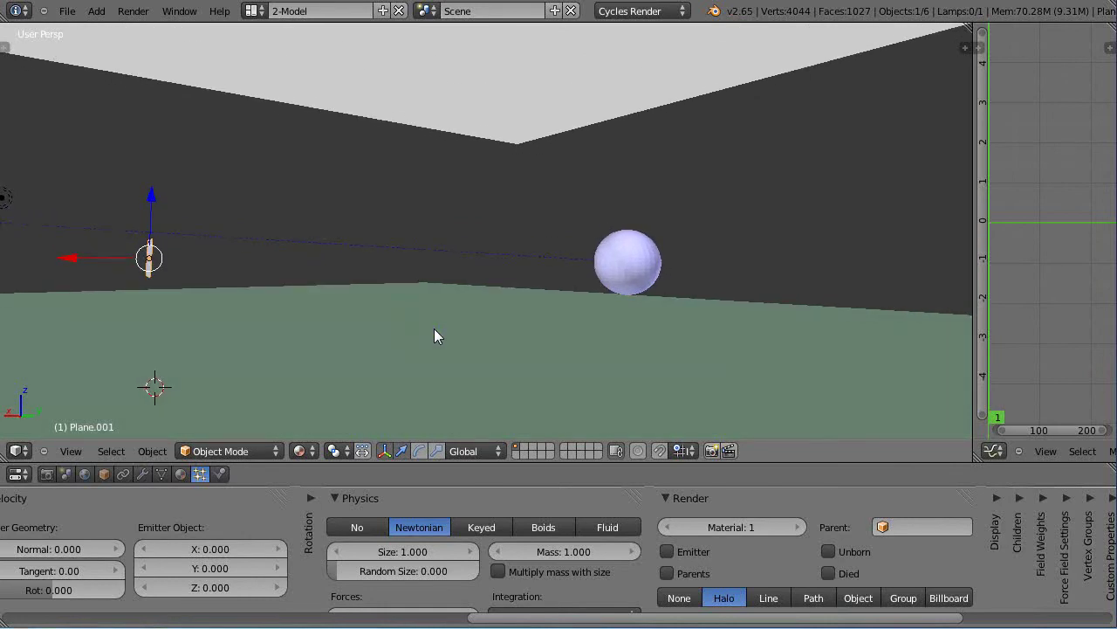
{"action": "middle_click_drag", "start_coordinate": [434, 328], "coordinate": [441, 347]}
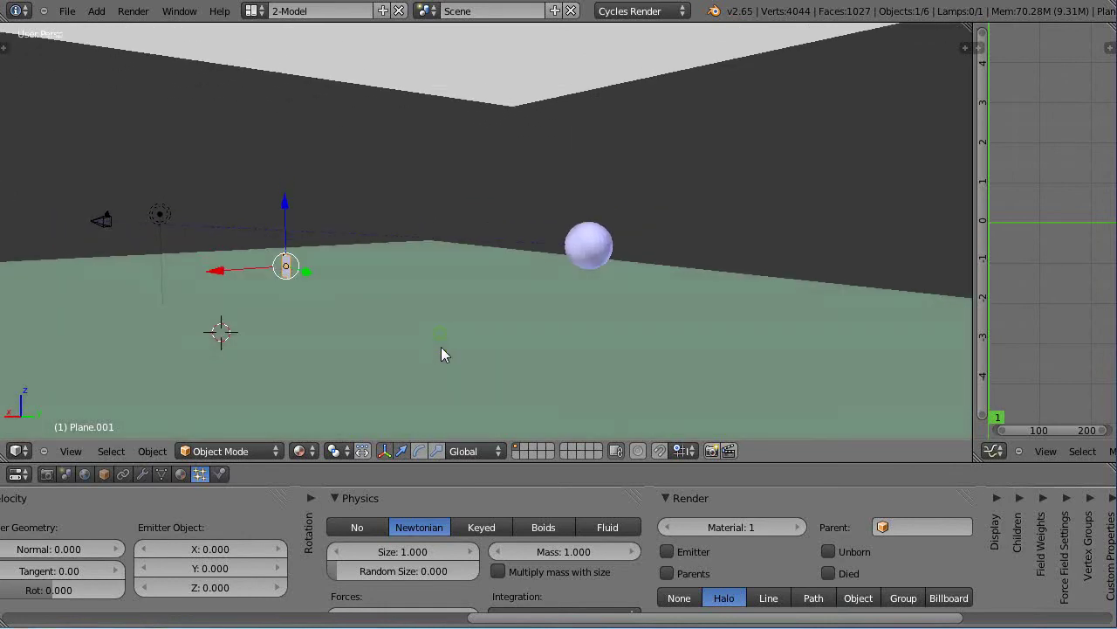
{"action": "scroll", "coordinate": [502, 338], "scroll_direction": "up", "scroll_amount": 2}
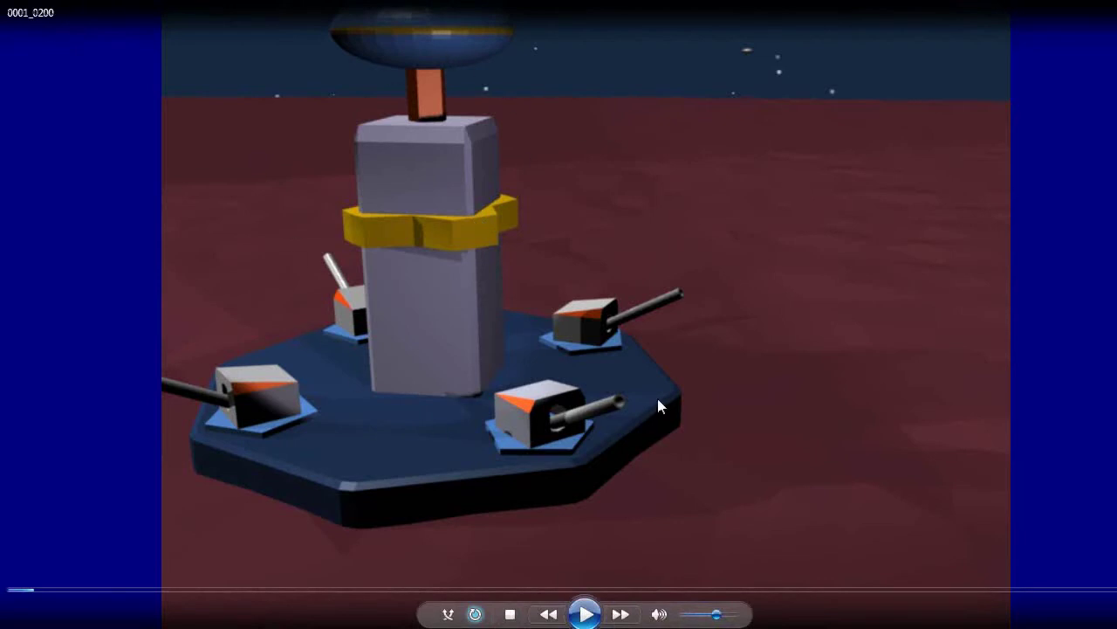
Play the turret video, pause it at 00:04 during the debris burst, then resume
{"action": "left_click", "coordinate": [585, 614]}
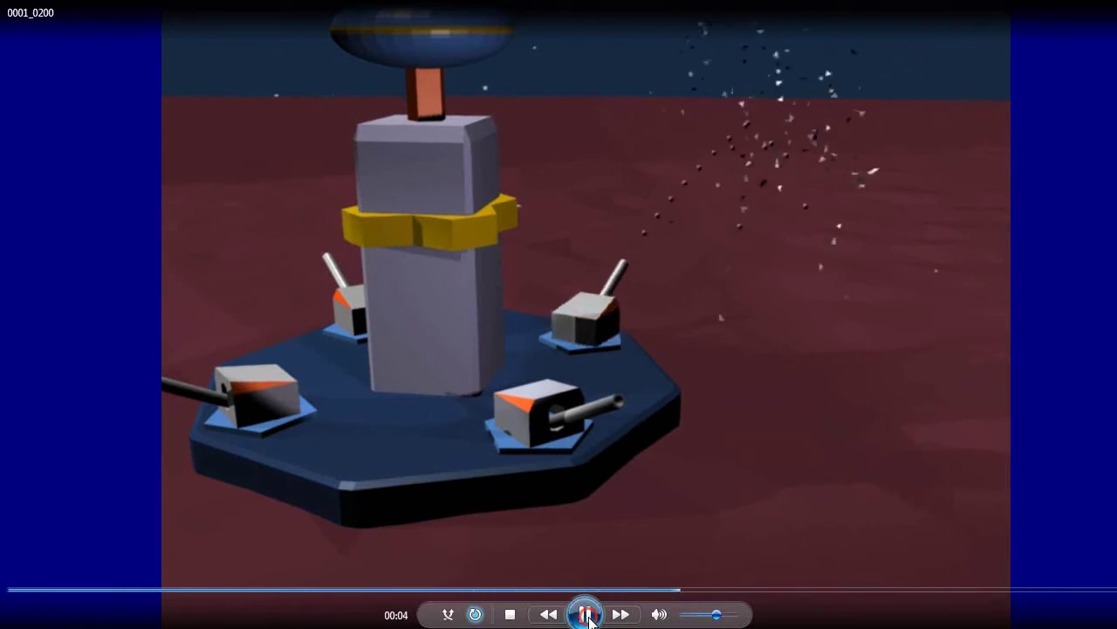
{"action": "left_click", "coordinate": [586, 616]}
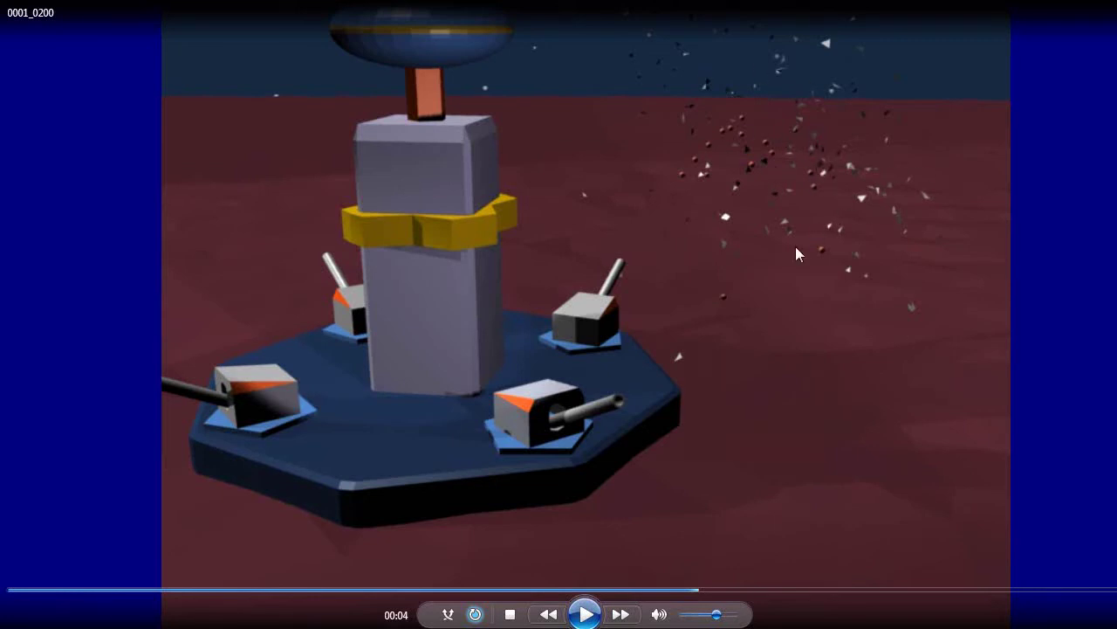
{"action": "left_click", "coordinate": [585, 614]}
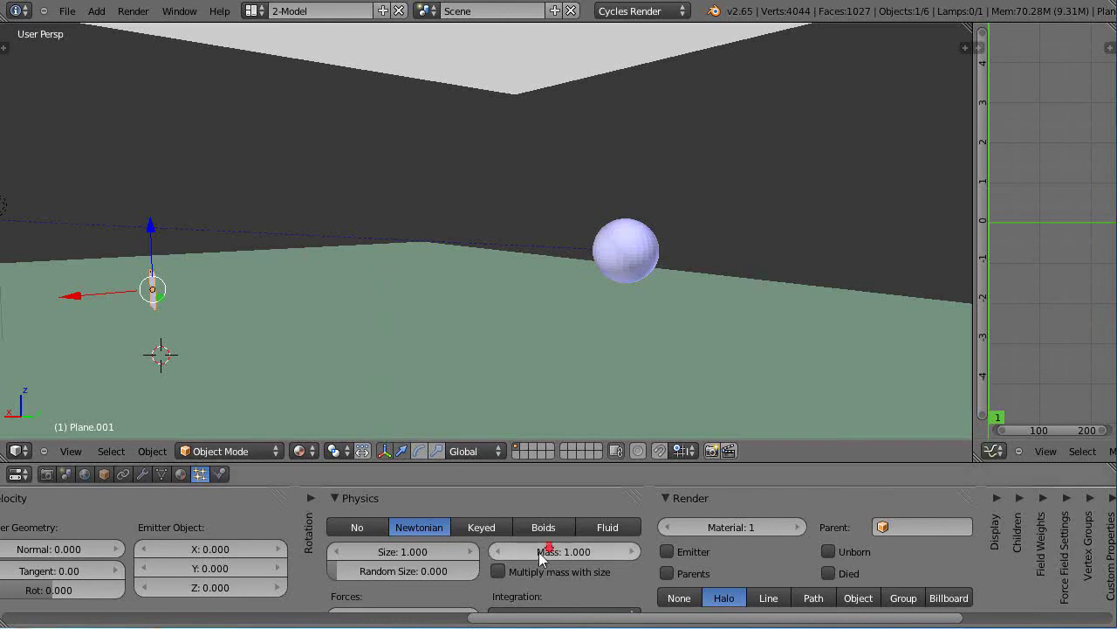
{"action": "left_click_drag", "start_coordinate": [553, 620], "coordinate": [349, 620]}
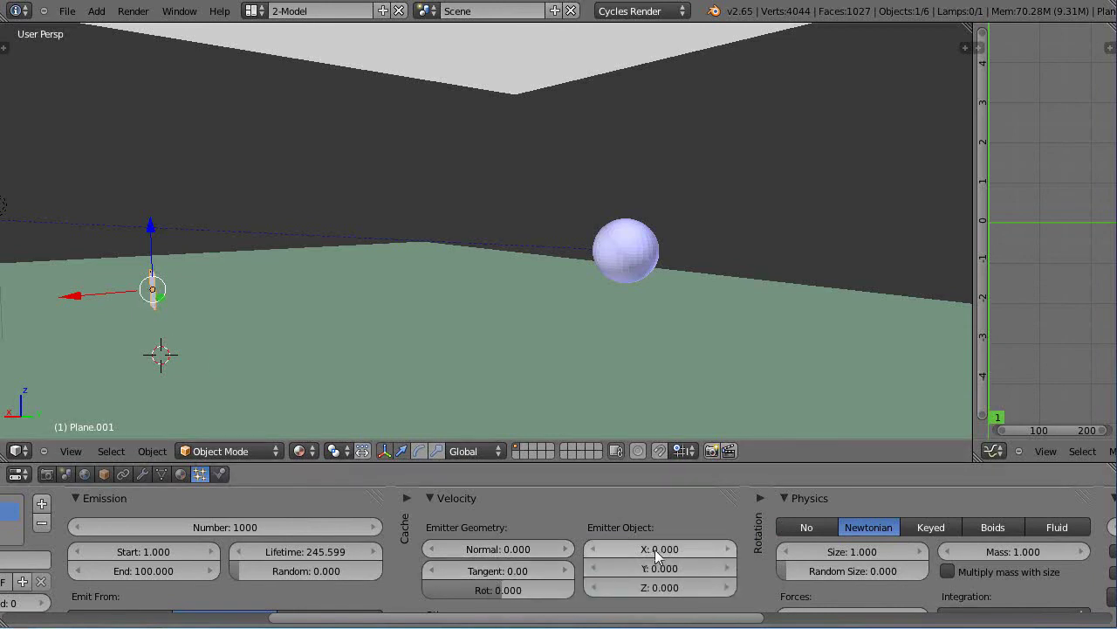
Set the particles' Normal velocity to 15.394 and play the animation to check them
{"action": "key", "text": "alt+a"}
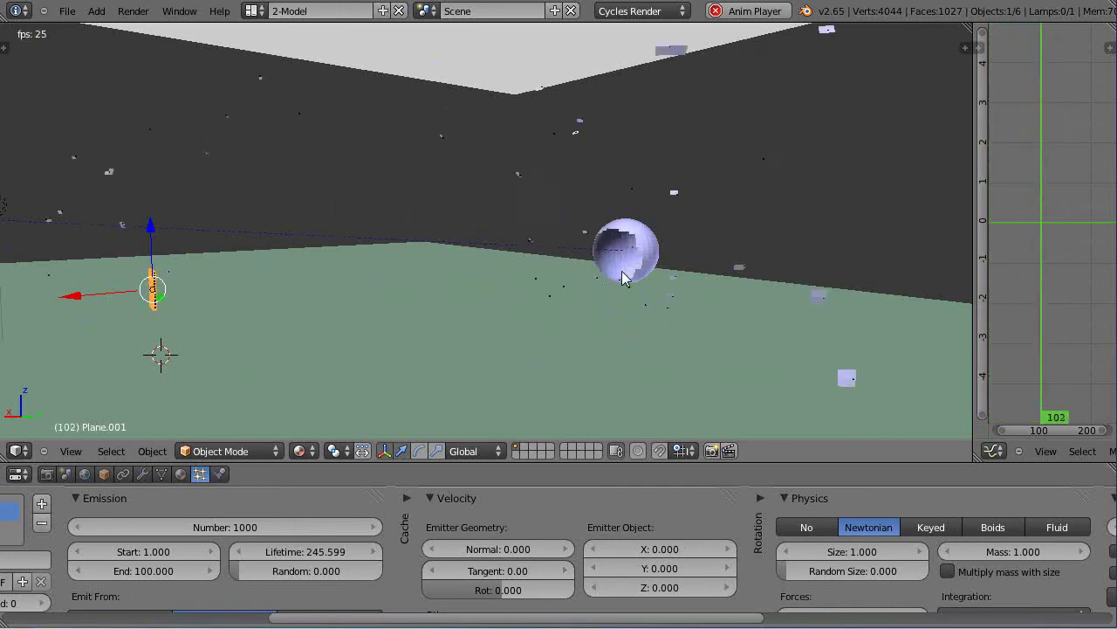
{"action": "key", "text": "Escape"}
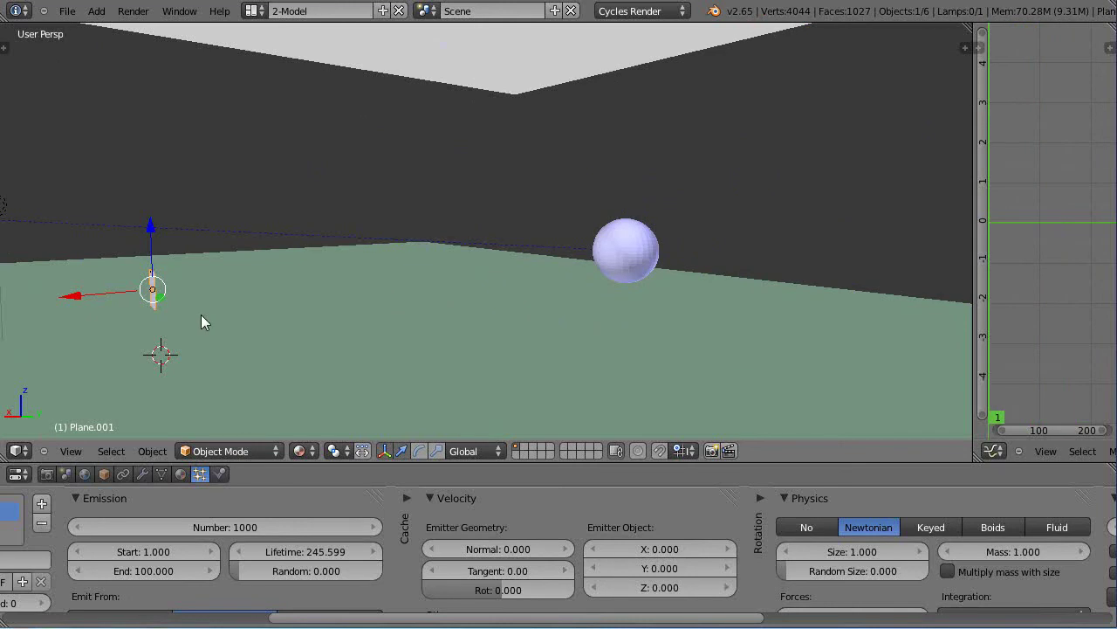
{"action": "left_click_drag", "start_coordinate": [490, 548], "coordinate": [735, 548]}
{"action": "left_click_drag", "start_coordinate": [539, 552], "coordinate": [567, 551]}
{"action": "key", "text": "alt+a"}
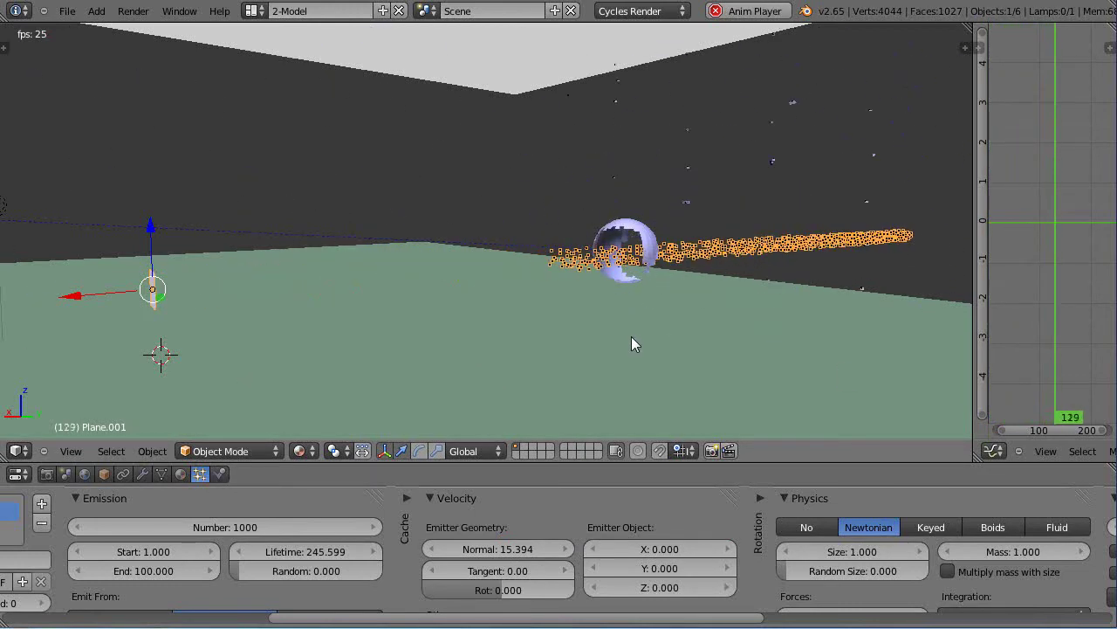
{"action": "key", "text": "Escape"}
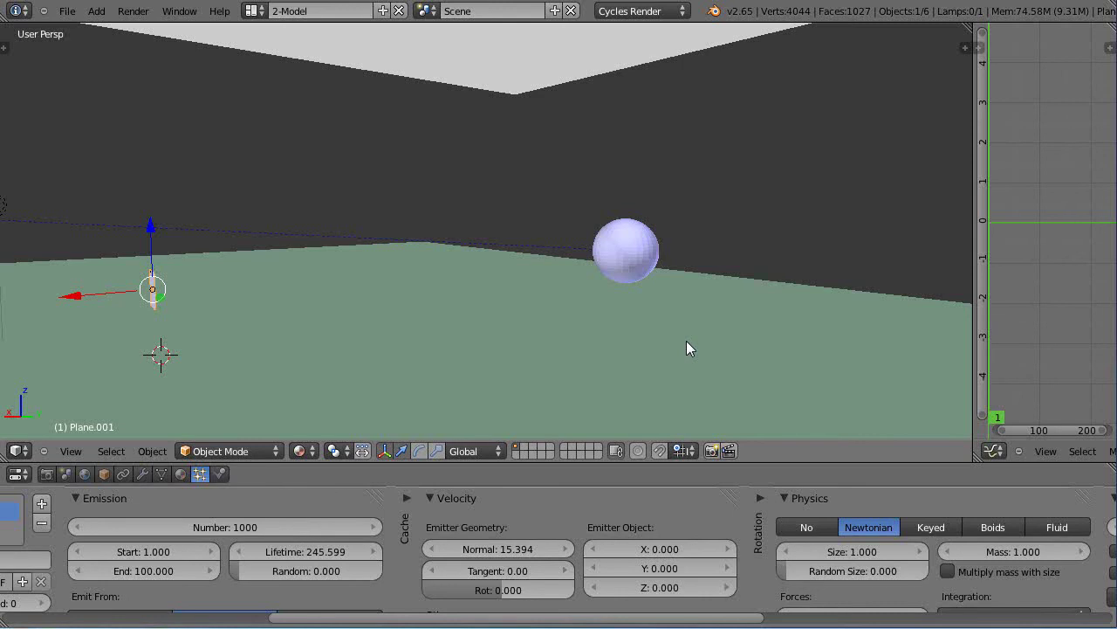
{"action": "scroll", "coordinate": [686, 348], "scroll_direction": "down", "scroll_amount": 1}
{"action": "scroll", "coordinate": [687, 347], "scroll_direction": "up", "scroll_amount": 2}
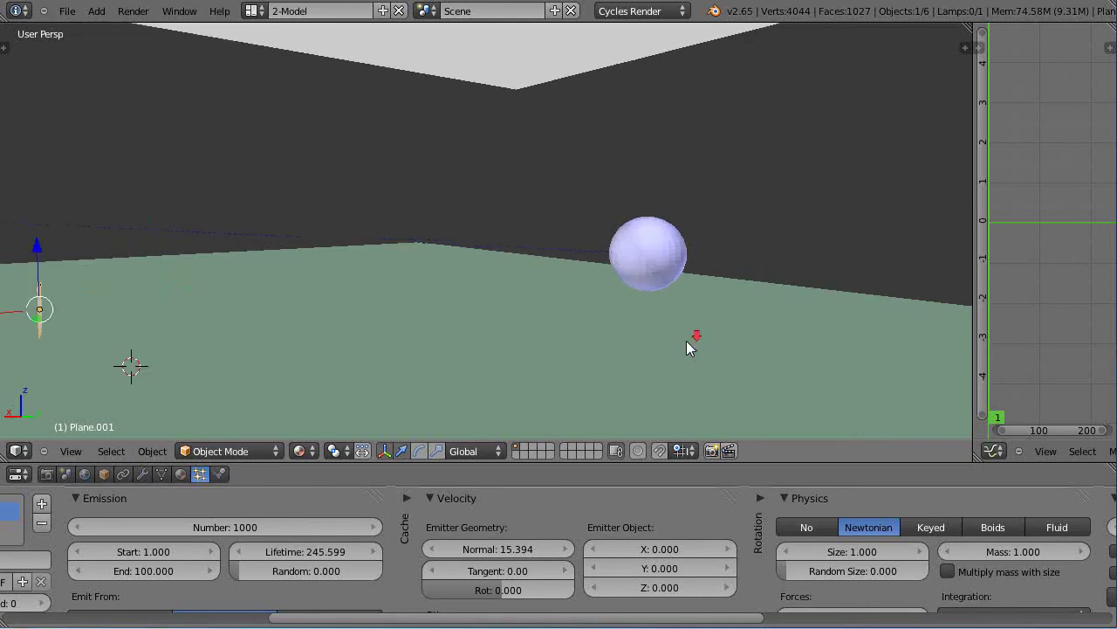
{"action": "scroll", "coordinate": [686, 347], "scroll_direction": "down", "scroll_amount": 1}
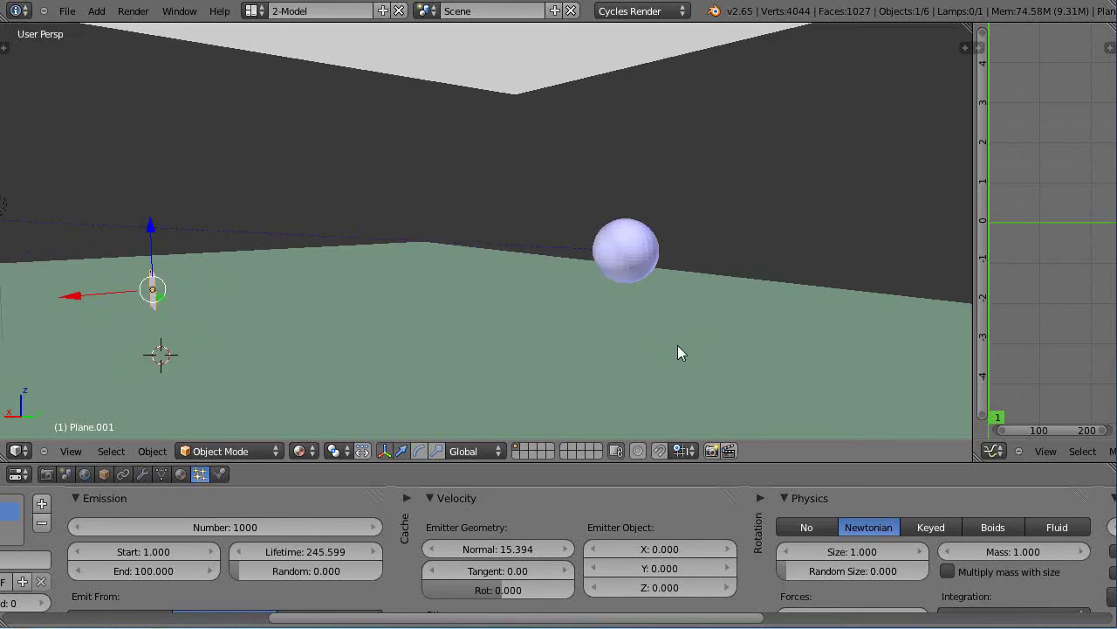
Render frame 1 to preview the glassy sphere above the green floor
{"action": "middle_click_drag", "start_coordinate": [677, 345], "coordinate": [698, 328]}
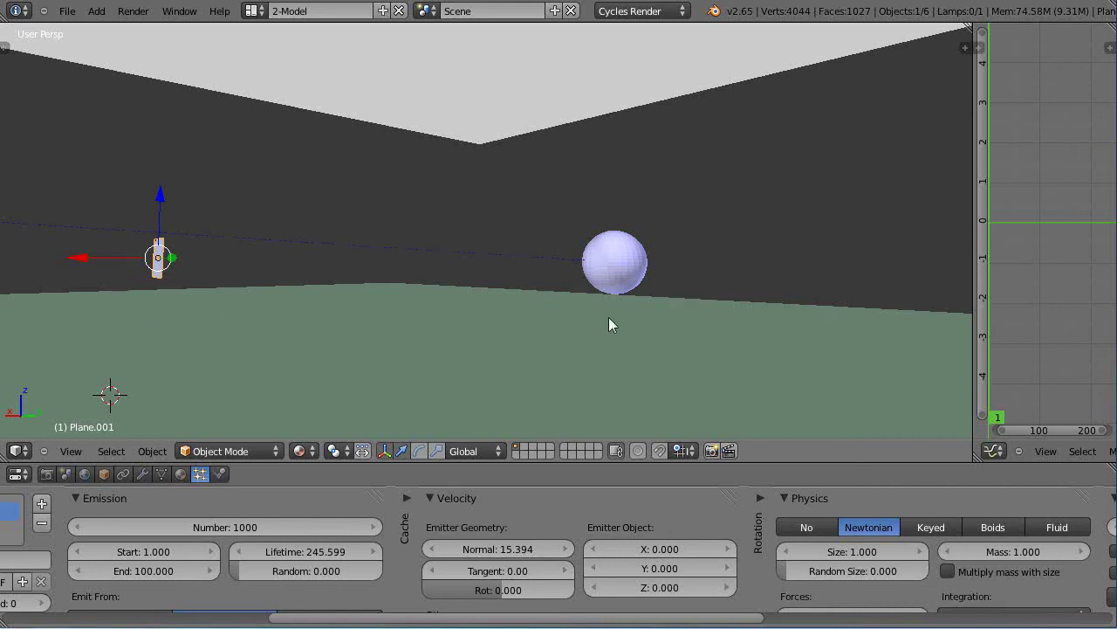
{"action": "key", "text": "F12"}
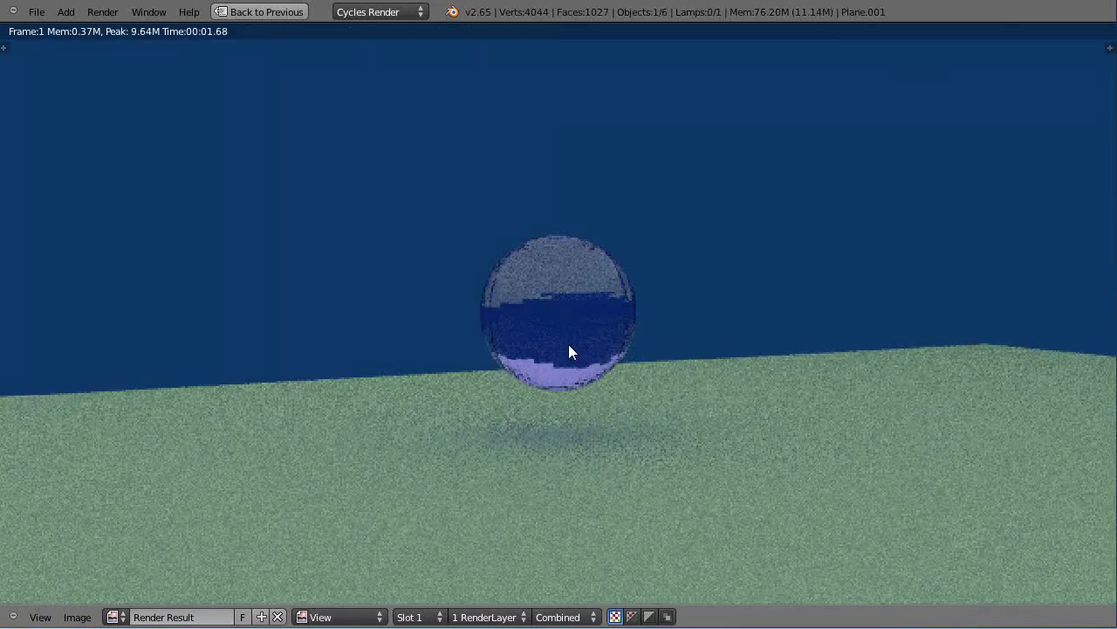
{"action": "scroll", "coordinate": [517, 396], "scroll_direction": "down", "scroll_amount": 1}
{"action": "scroll", "coordinate": [516, 395], "scroll_direction": "up", "scroll_amount": 3}
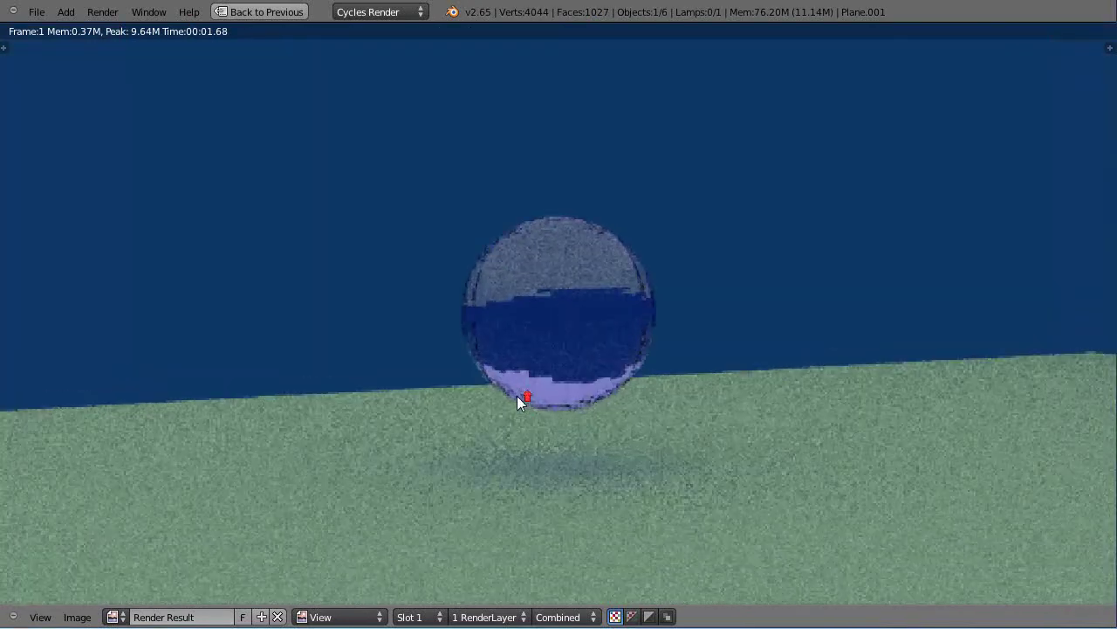
{"action": "key", "text": "Escape"}
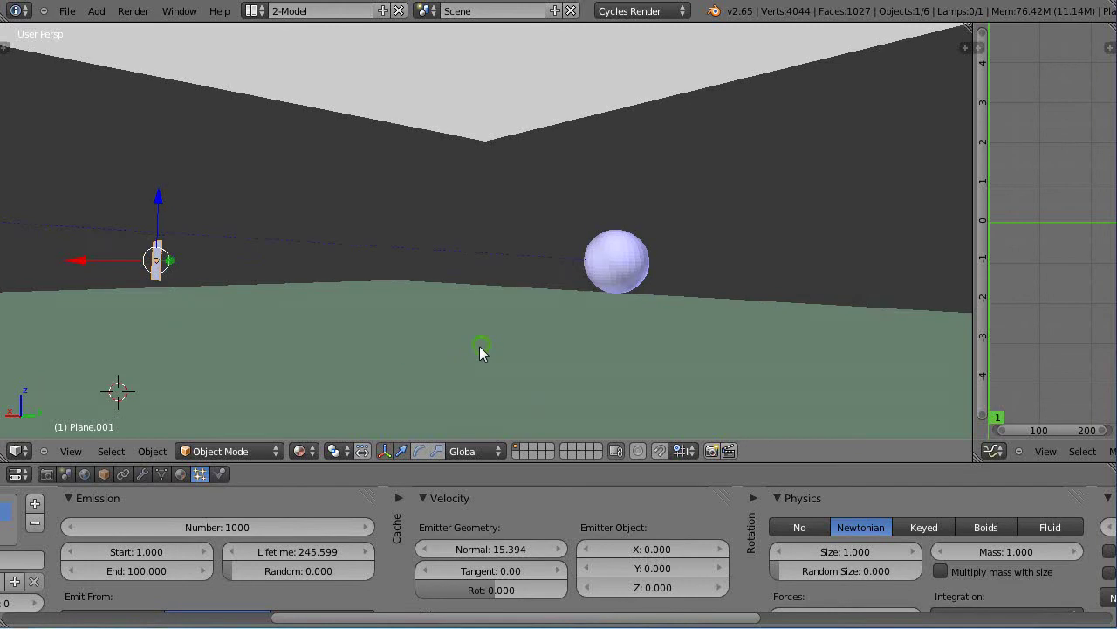
{"action": "mouse_move", "coordinate": [479, 345]}
{"action": "middle_mouse_down"}
{"action": "mouse_move", "coordinate": [604, 354]}
{"action": "mouse_move", "coordinate": [534, 354]}
{"action": "mouse_move", "coordinate": [594, 324]}
{"action": "mouse_move", "coordinate": [586, 309]}
{"action": "mouse_move", "coordinate": [531, 332]}
{"action": "mouse_move", "coordinate": [679, 314]}
{"action": "mouse_move", "coordinate": [556, 321]}
{"action": "middle_mouse_up"}
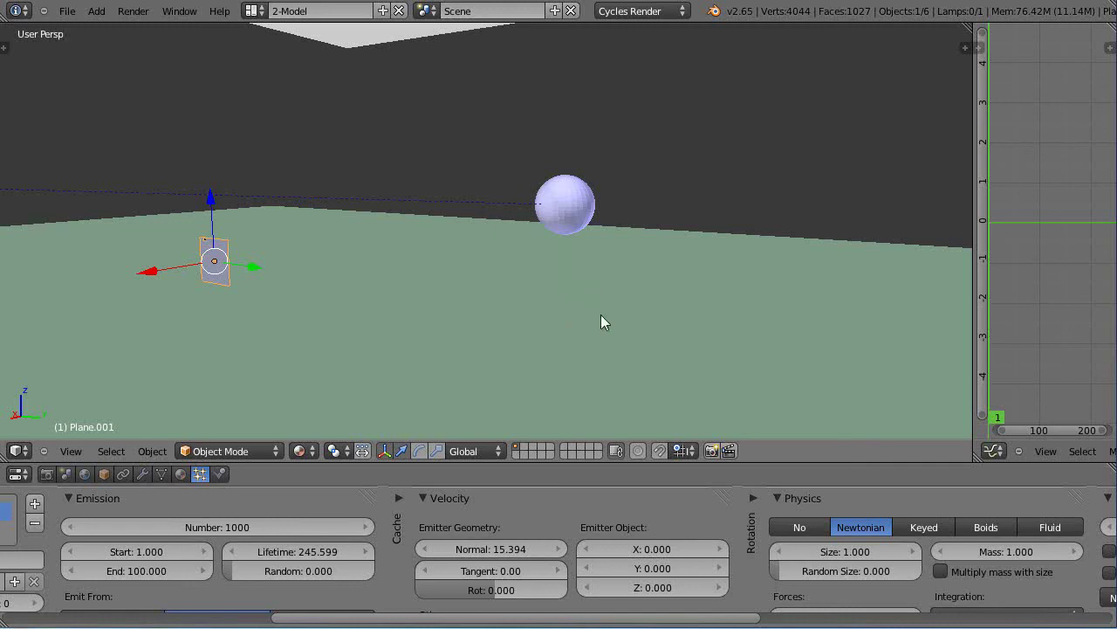
{"action": "scroll", "coordinate": [615, 341], "scroll_direction": "down", "scroll_amount": 1}
{"action": "scroll", "coordinate": [619, 344], "scroll_direction": "up", "scroll_amount": 2}
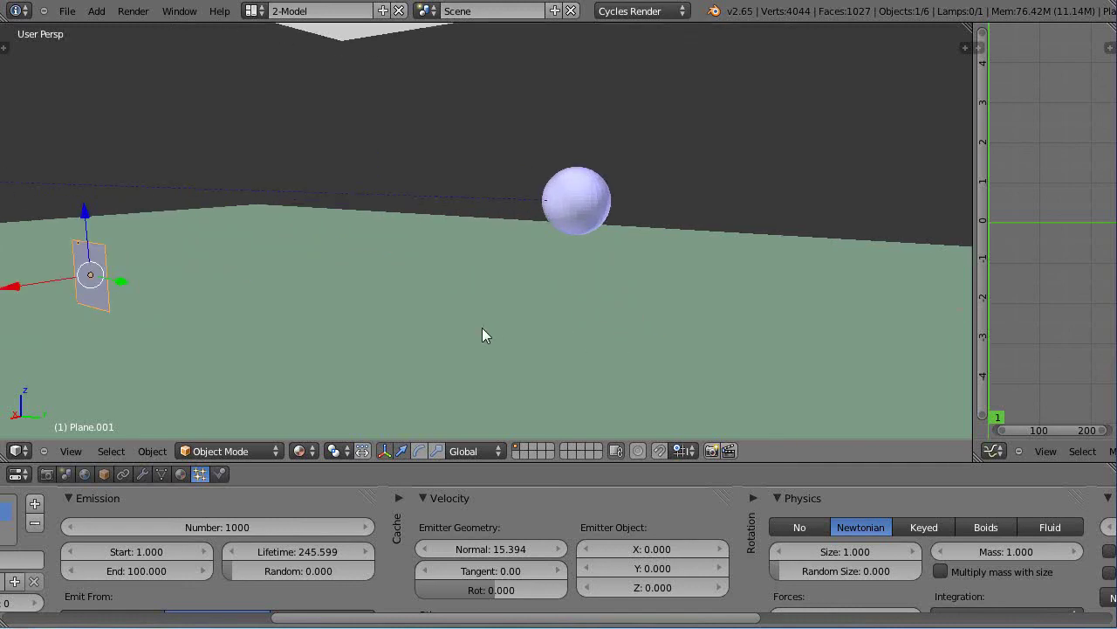
{"action": "middle_click_drag", "start_coordinate": [493, 330], "coordinate": [626, 316]}
{"action": "scroll", "coordinate": [615, 316], "scroll_direction": "up", "scroll_amount": 1}
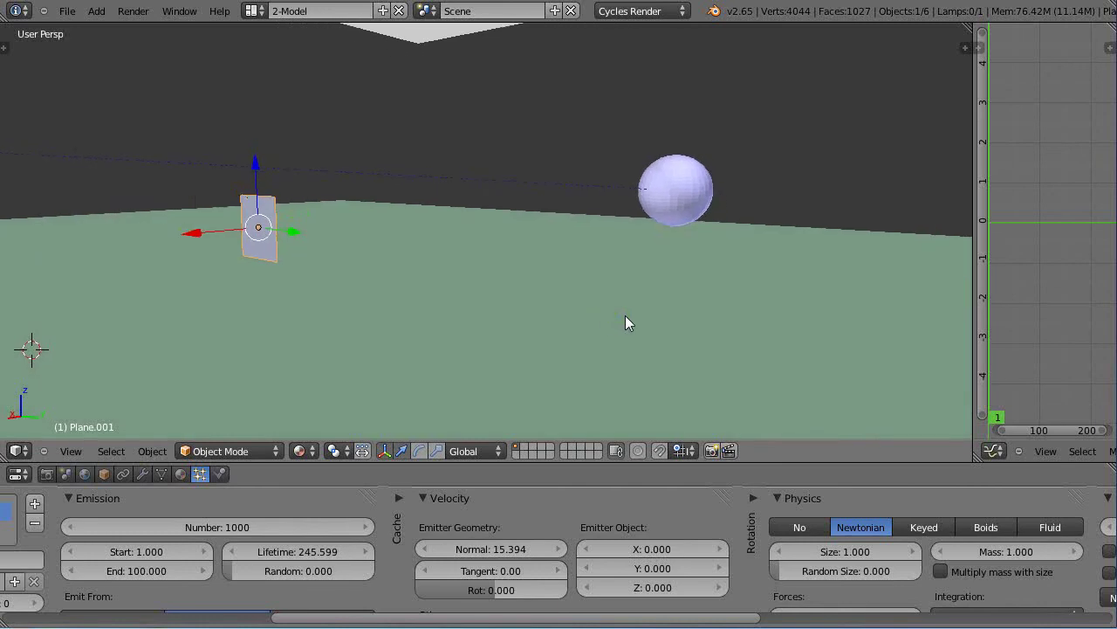
{"action": "scroll", "coordinate": [625, 321], "scroll_direction": "down", "scroll_amount": 1}
{"action": "scroll", "coordinate": [625, 321], "scroll_direction": "up", "scroll_amount": 2}
{"action": "scroll", "coordinate": [627, 326], "scroll_direction": "down", "scroll_amount": 2}
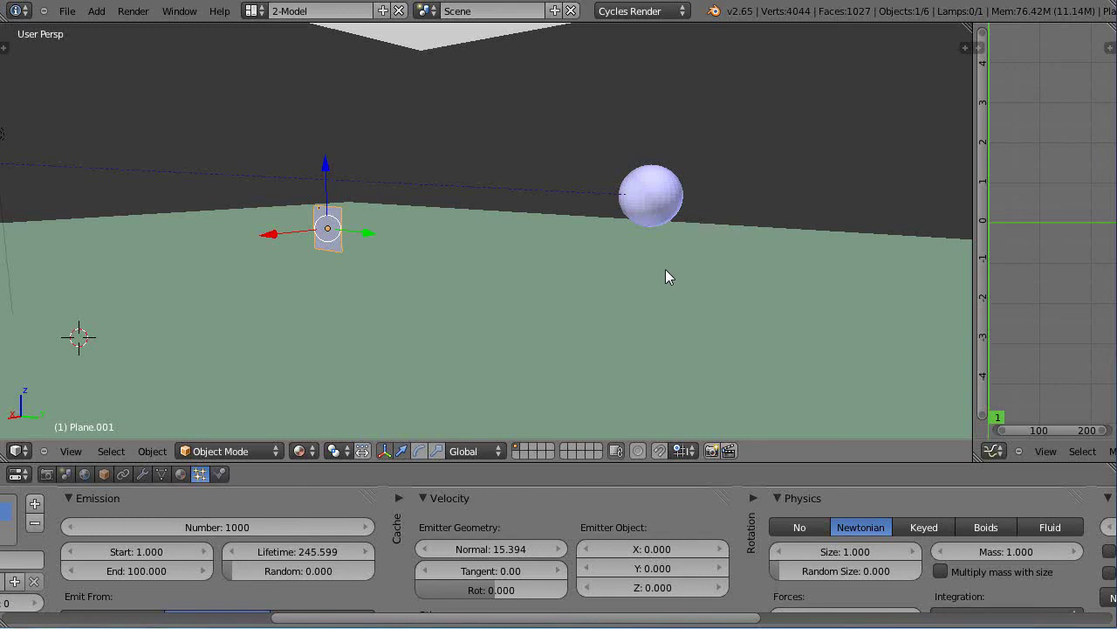
{"action": "mouse_move", "coordinate": [666, 270]}
{"action": "middle_mouse_down"}
{"action": "mouse_move", "coordinate": [629, 264]}
{"action": "mouse_move", "coordinate": [663, 272]}
{"action": "middle_mouse_up"}
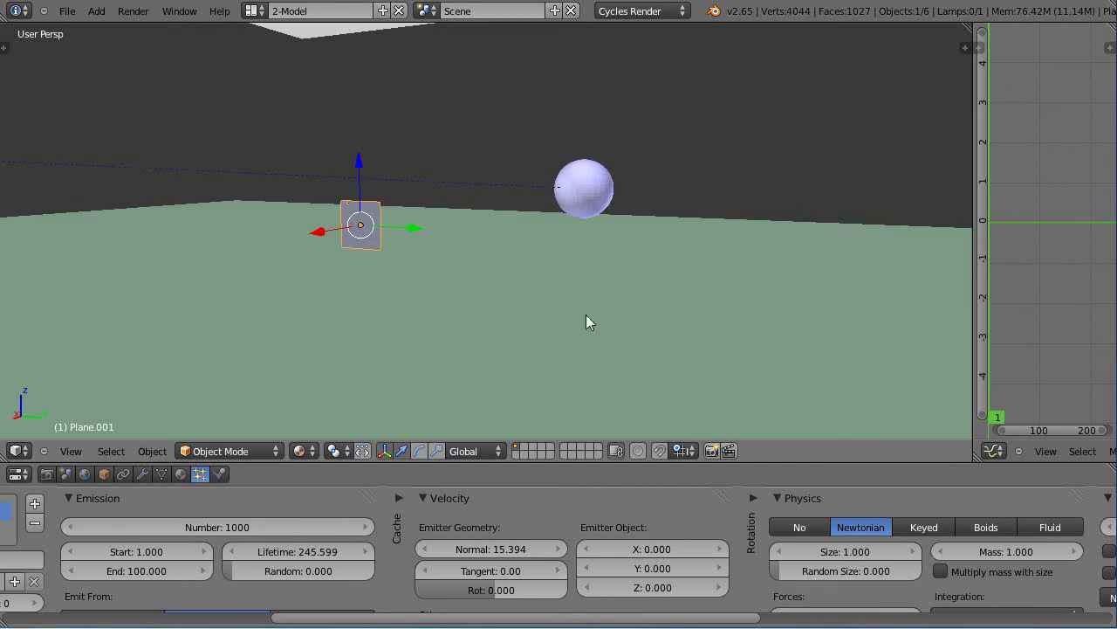
During playback, drop Normal velocity to 0.000 and orbit closer to the sphere
{"action": "key", "text": "alt+a"}
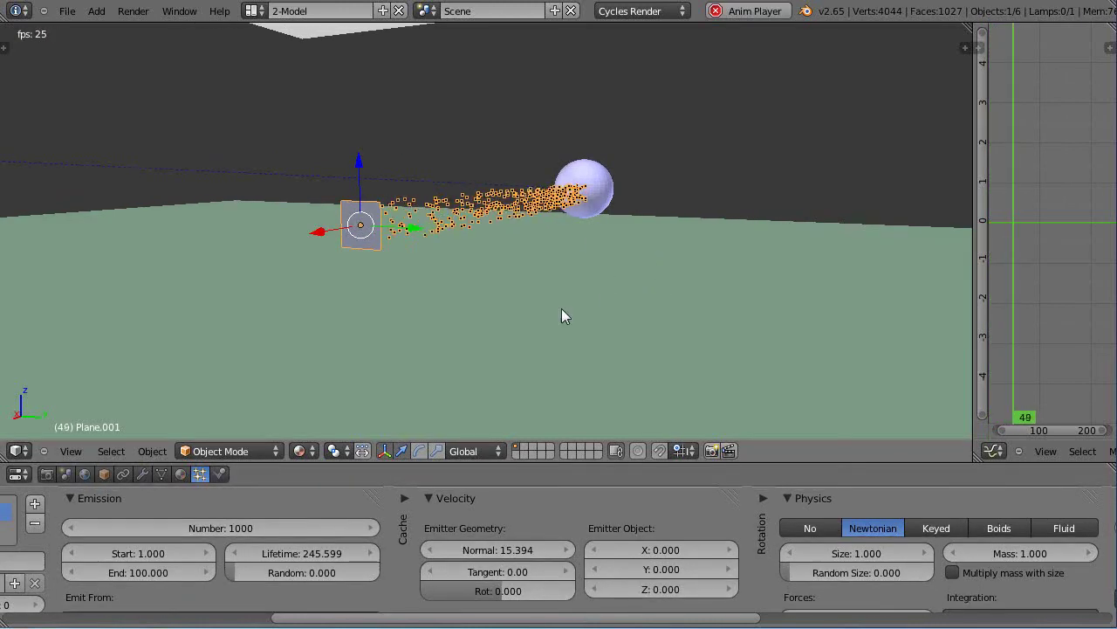
{"action": "left_click_drag", "start_coordinate": [540, 549], "coordinate": [314, 552]}
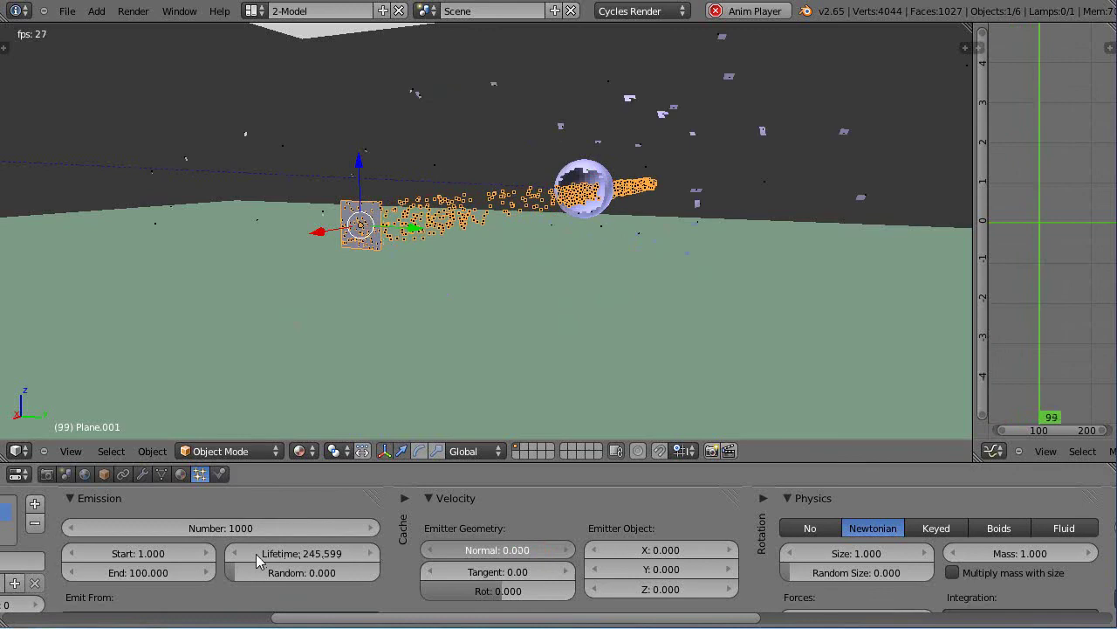
{"action": "middle_click_drag", "start_coordinate": [615, 203], "coordinate": [609, 225]}
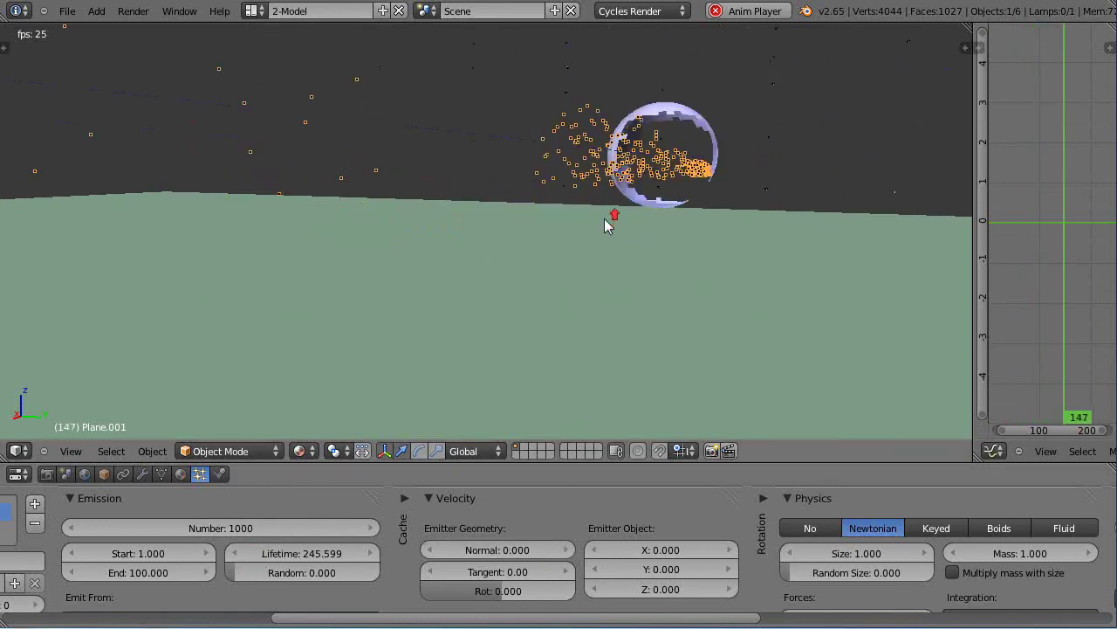